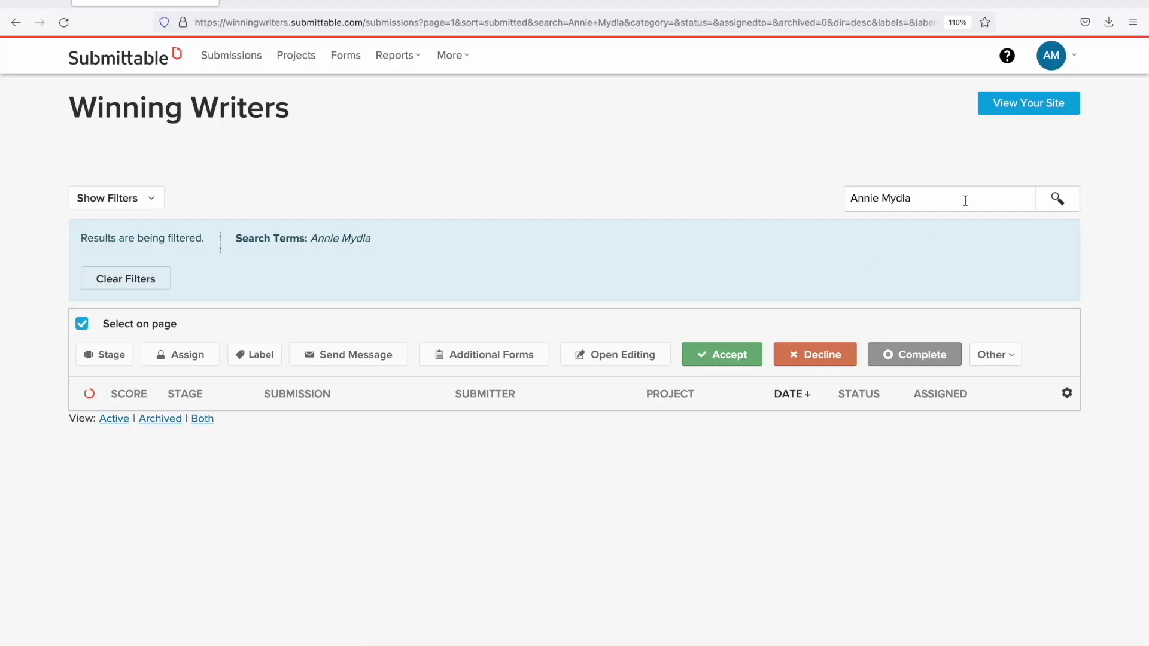
Open the avatar account menu above the Winning Writers submissions list filtered to one entry
click(1076, 59)
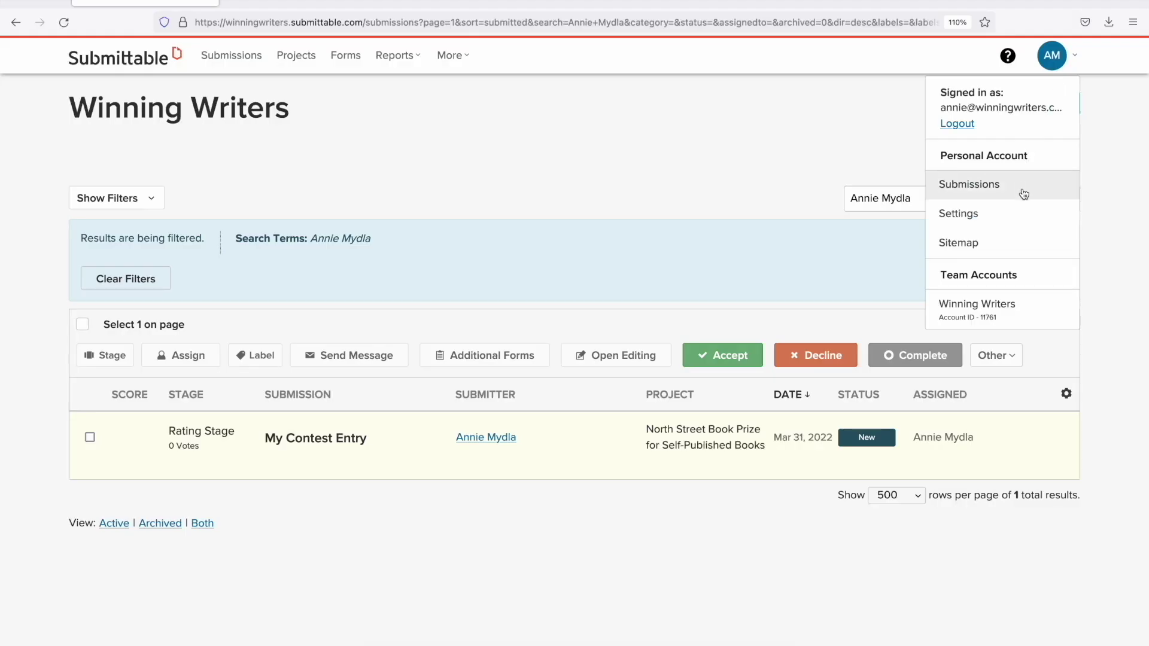
Go to Submissions under Personal Account to see your own entries as a submitter
click(1022, 186)
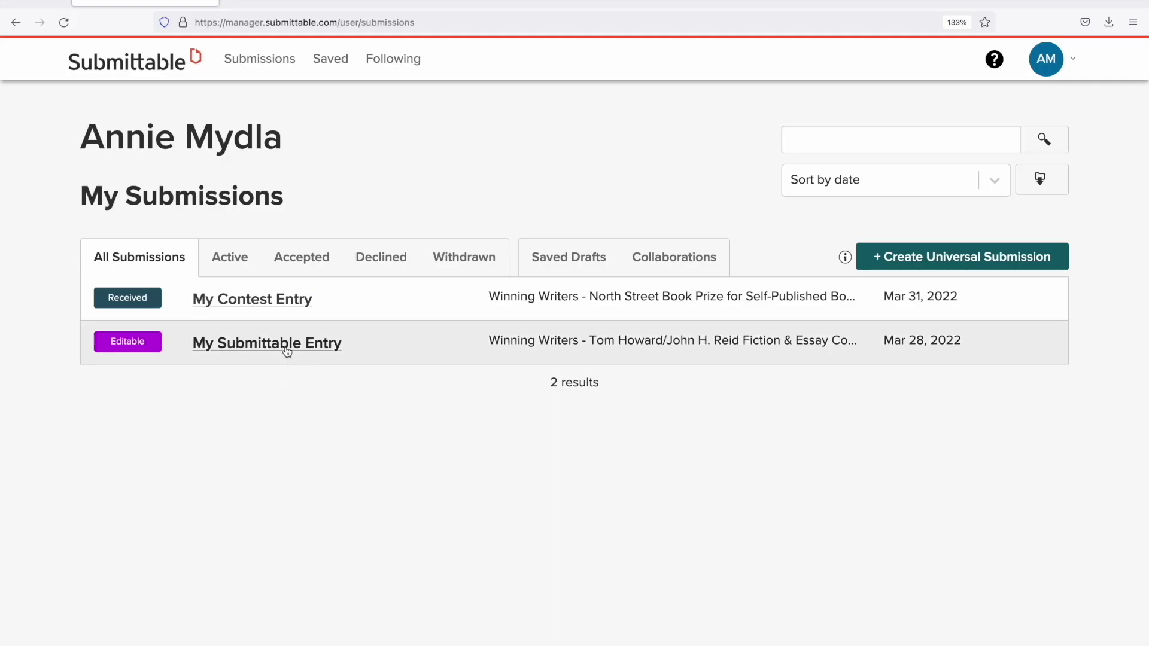
Open 'My Submittable Entry', the submission marked Editable
click(286, 348)
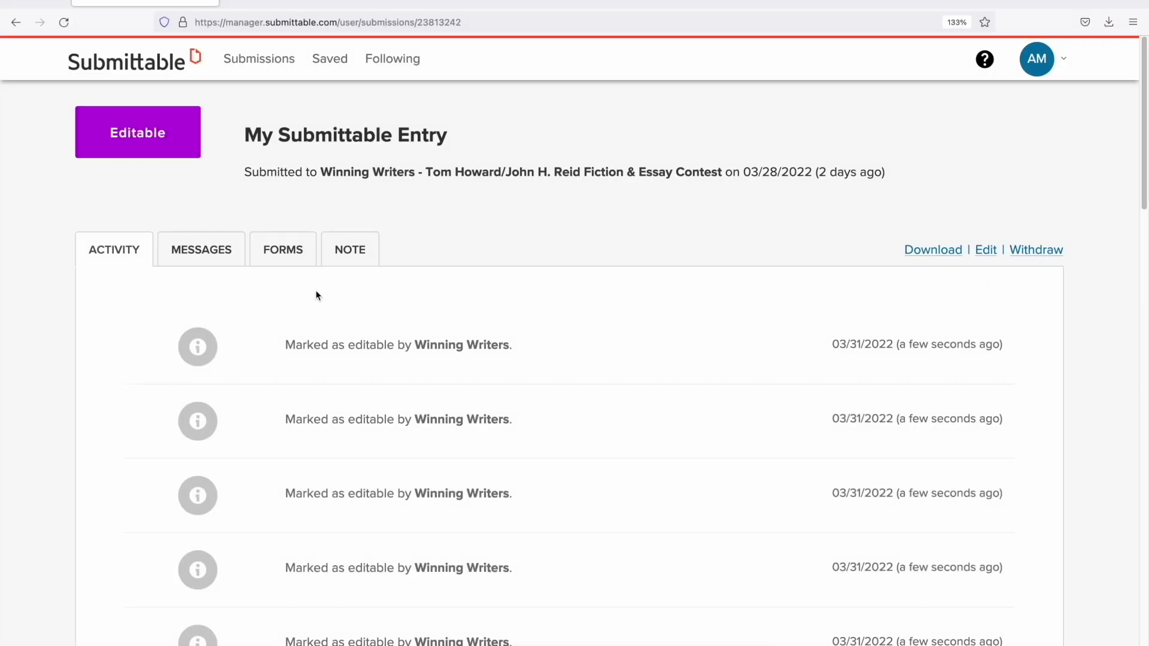
View the entry's contest form answers on the Forms tab and begin editing the form
click(293, 256)
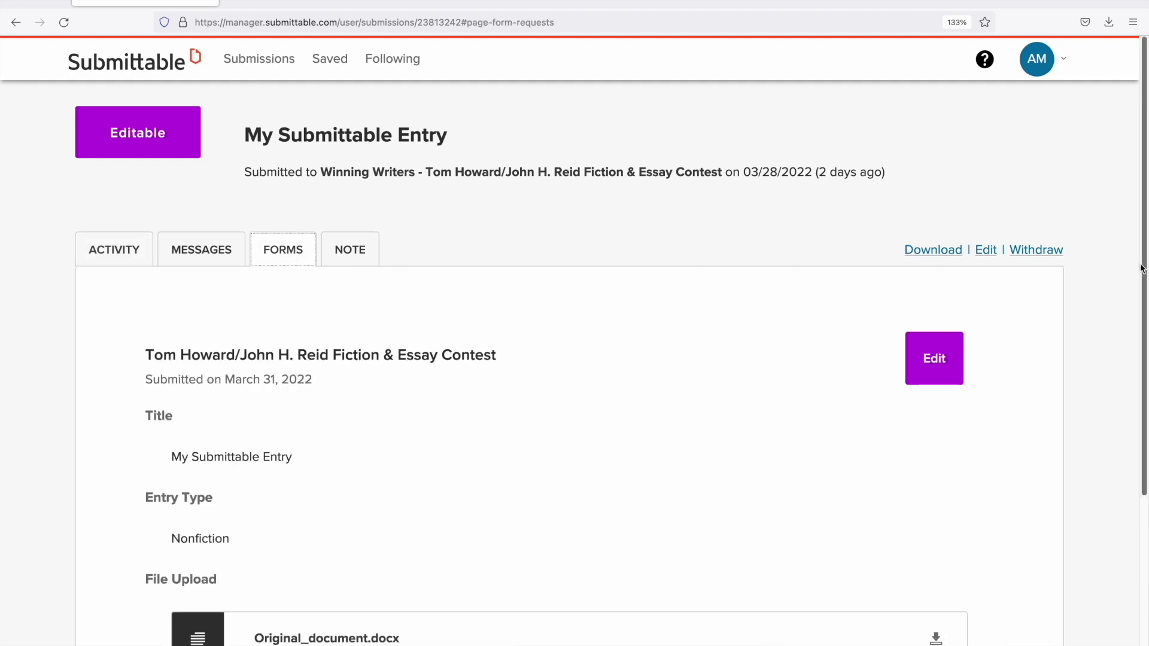
drag(1142, 267, 1142, 387)
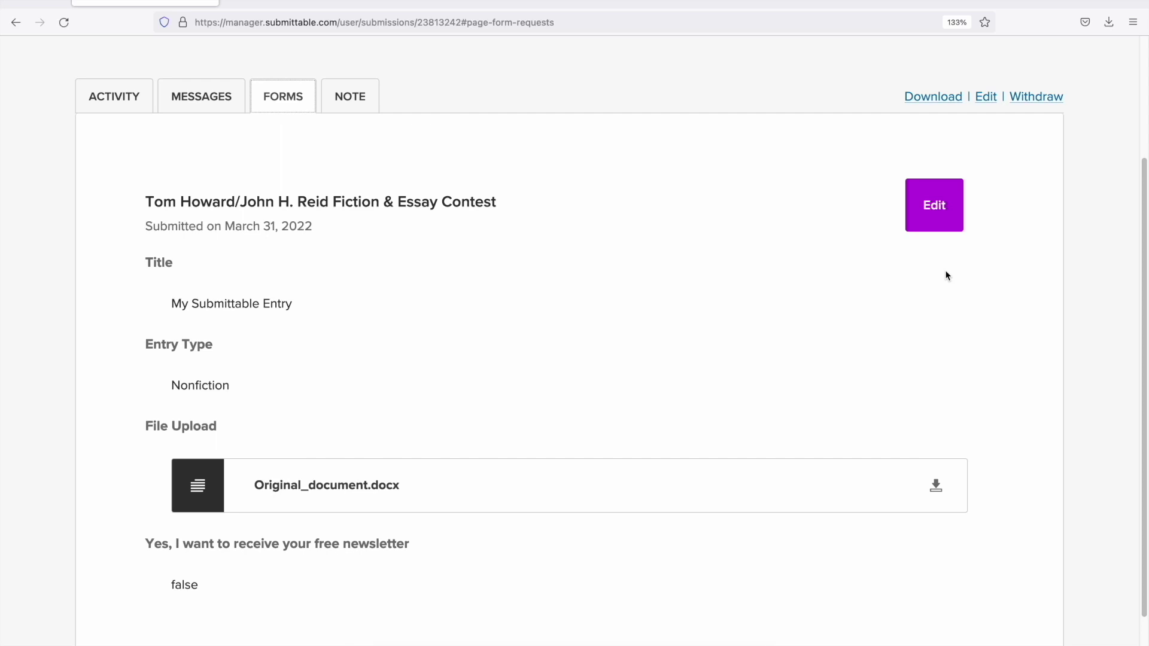
click(933, 219)
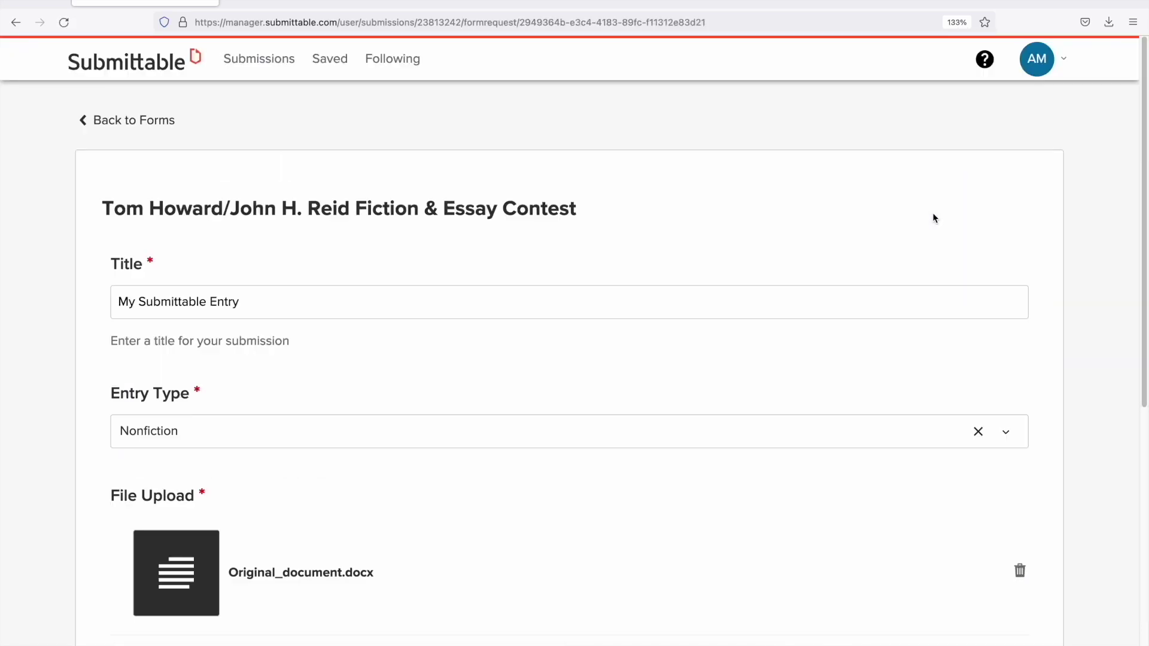
drag(1145, 230, 1145, 328)
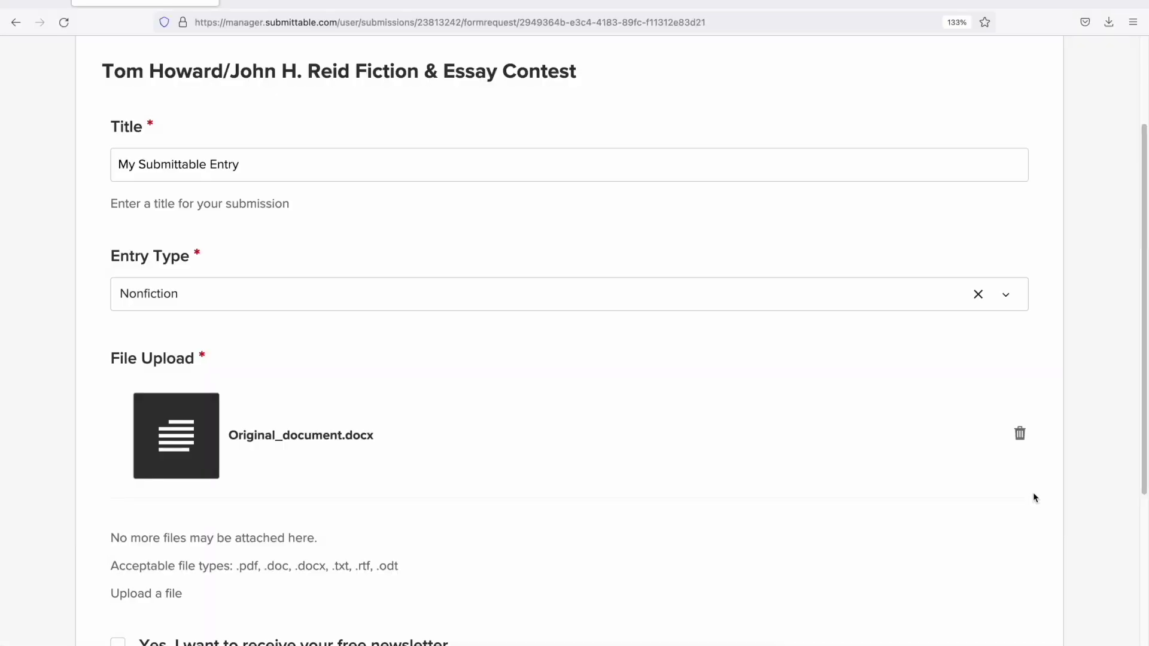
Delete the uploaded Original_document.docx from the File Upload field
click(1020, 435)
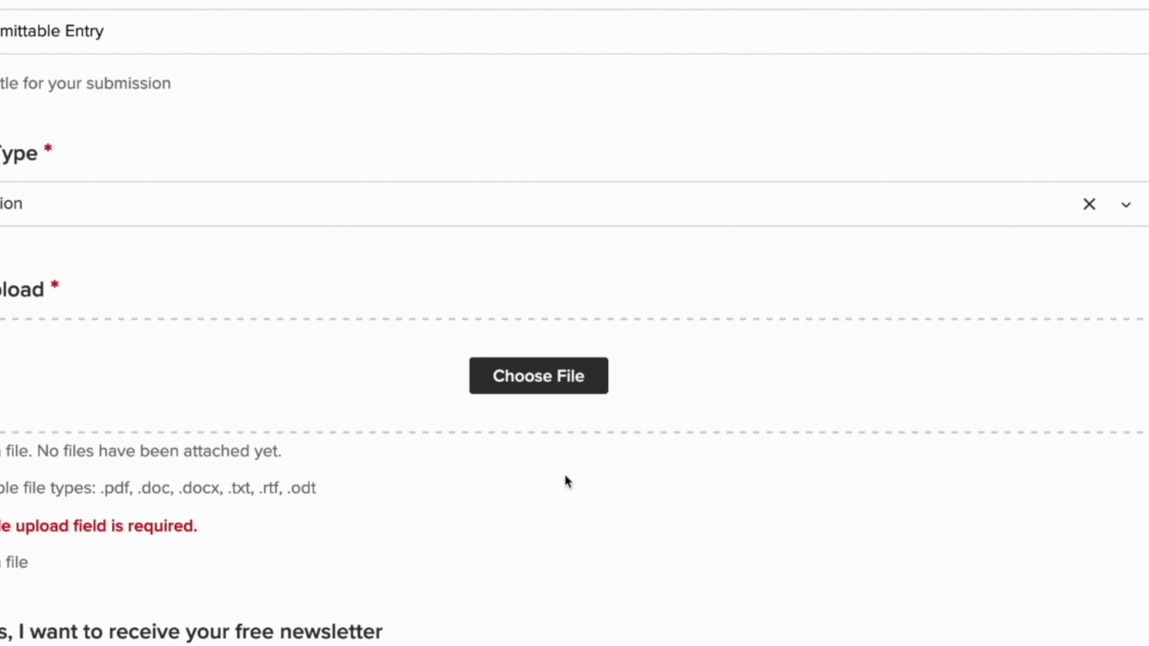
Upload Modified document.docx as the replacement file
click(577, 434)
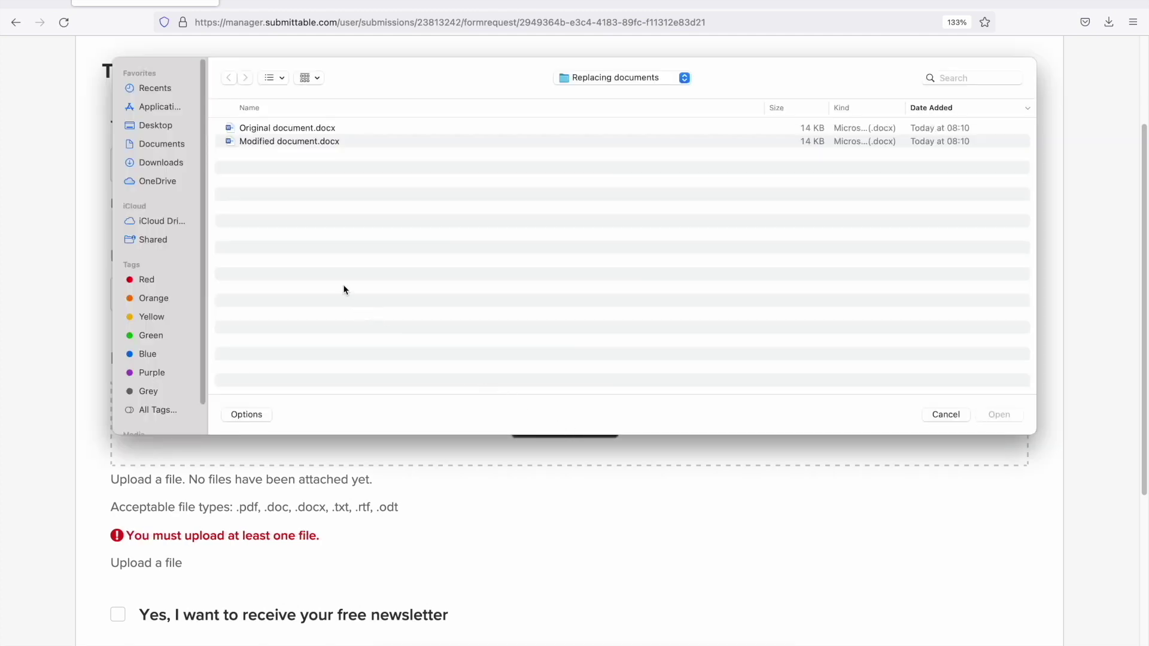
click(346, 144)
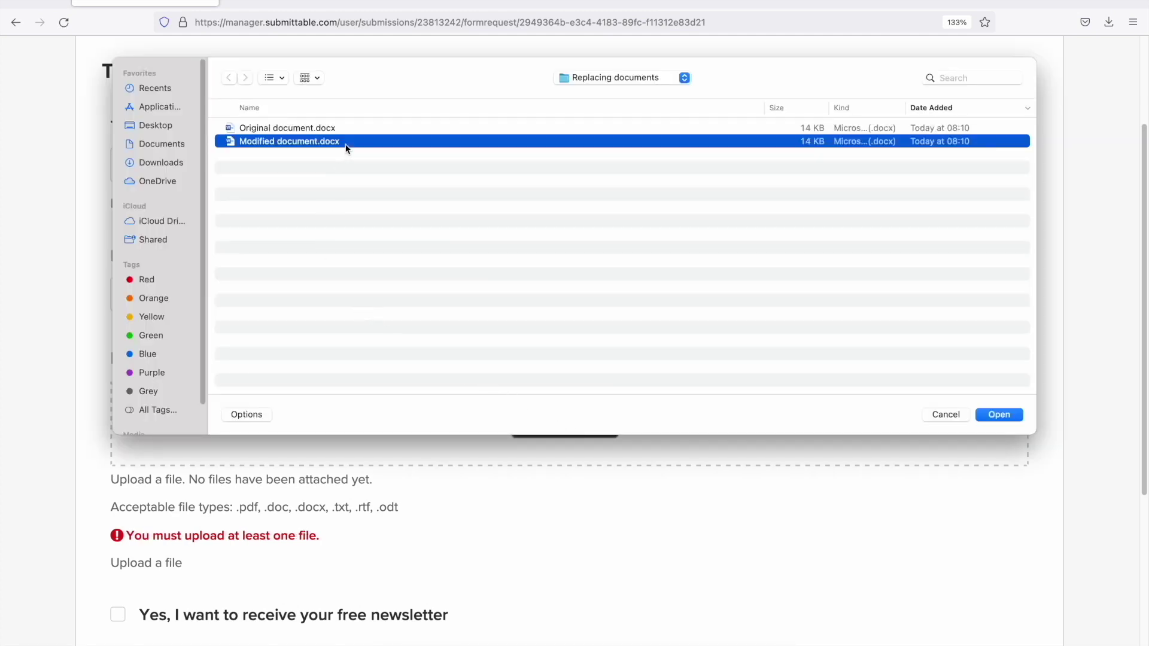
click(998, 417)
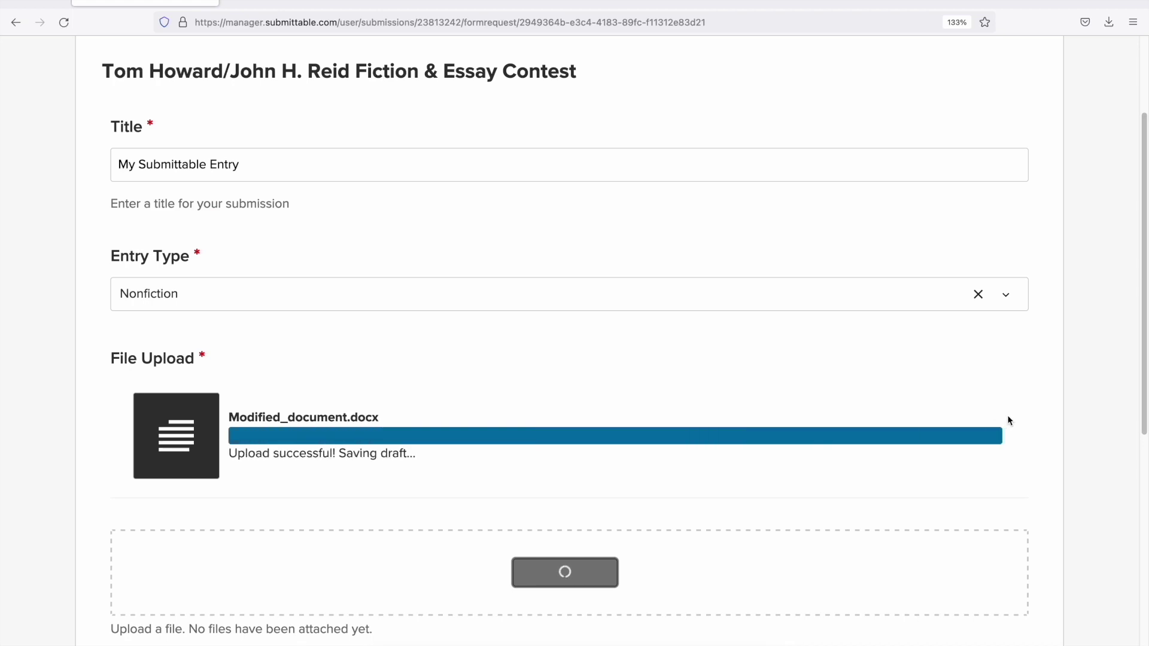
drag(1146, 366, 1146, 531)
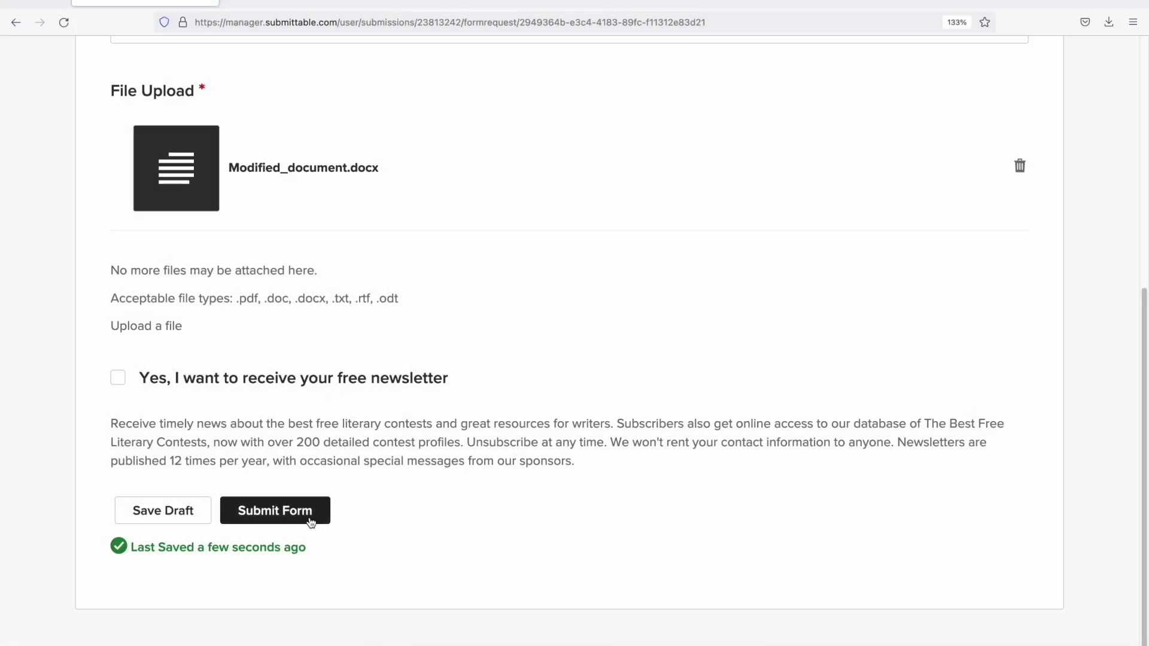
Submit the updated contest form with Modified_document.docx attached
click(310, 521)
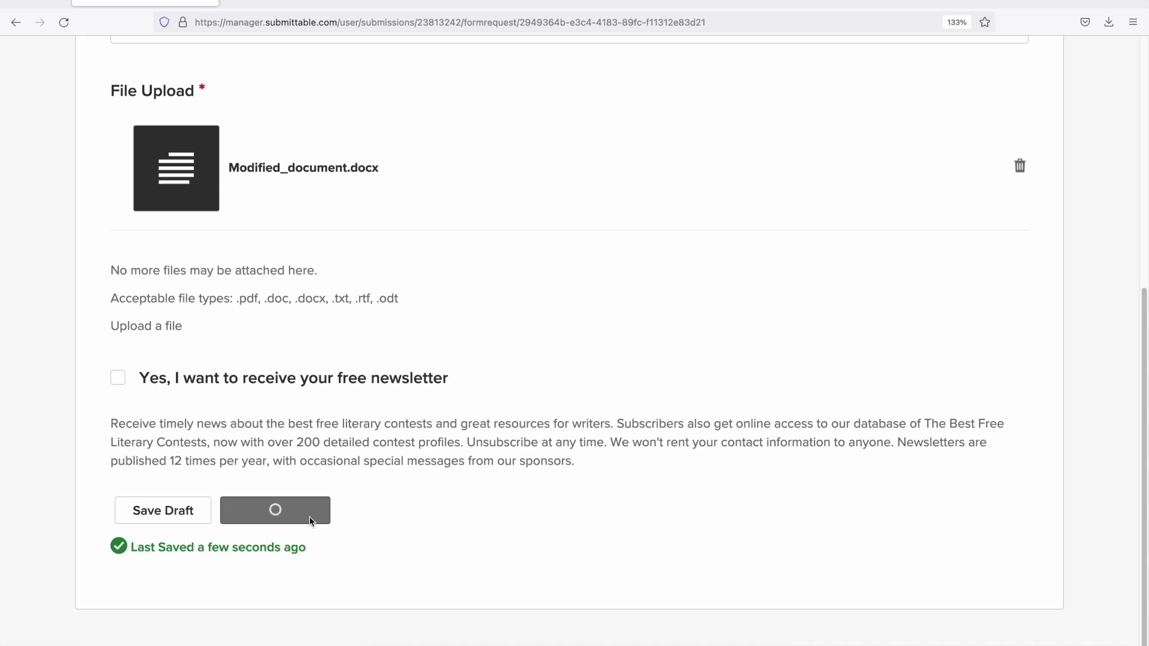